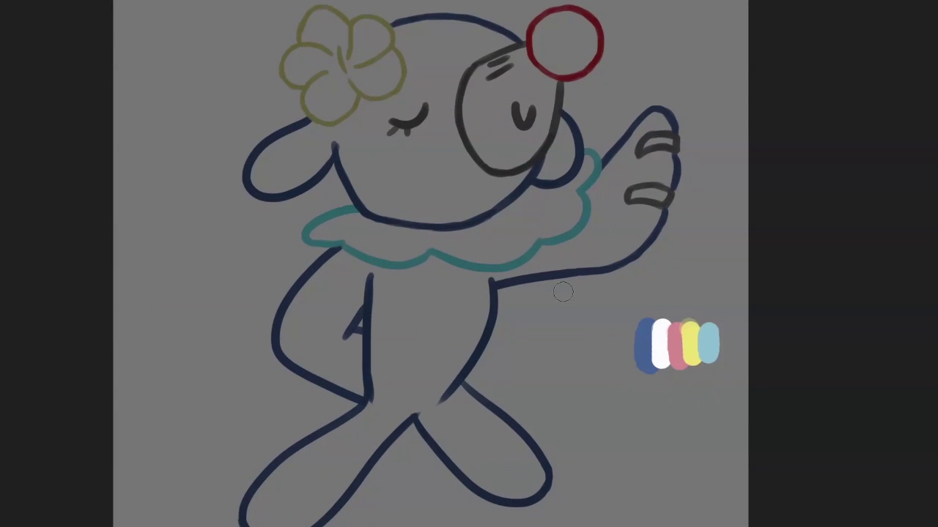
Fill Popplio's face, muzzle surround, left ear and whole head with flat blue.
mouse_move(429, 205)
left_mouse_down()
mouse_move(557, 128)
mouse_move(571, 169)
left_mouse_up()
mouse_move(366, 106)
left_mouse_down()
mouse_move(315, 132)
mouse_move(257, 183)
left_mouse_up()
left_click_drag(352, 125, 298, 149)
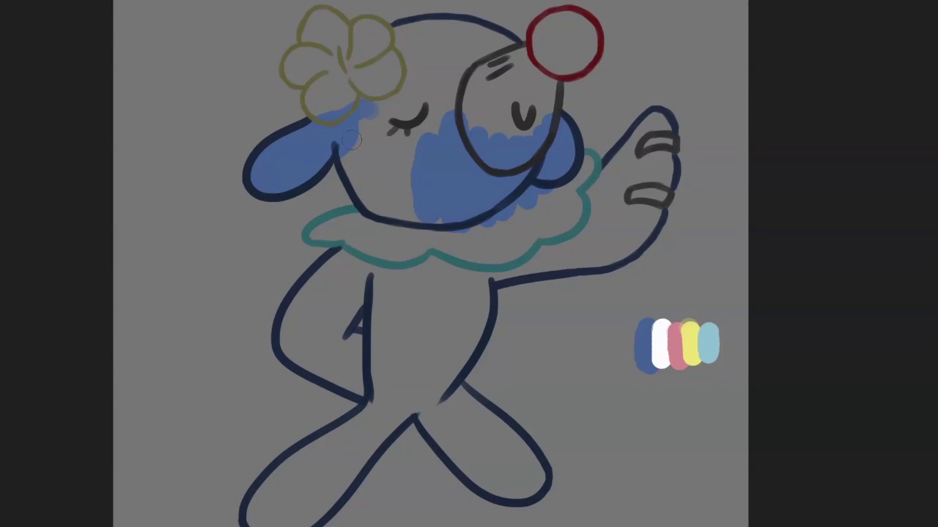
left_click_drag(375, 155, 439, 234)
left_click_drag(389, 73, 468, 124)
mouse_move(395, 30)
left_mouse_down()
mouse_move(439, 73)
mouse_move(477, 30)
mouse_move(454, 66)
left_mouse_up()
Fill the left arm, torso, raised arm and legs with flat blue.
mouse_move(366, 256)
left_mouse_down()
mouse_move(351, 297)
mouse_move(350, 342)
mouse_move(337, 278)
mouse_move(293, 344)
mouse_move(367, 388)
left_mouse_up()
mouse_move(382, 288)
left_mouse_down()
mouse_move(389, 329)
mouse_move(473, 307)
mouse_move(411, 388)
mouse_move(478, 279)
mouse_move(579, 242)
mouse_move(659, 121)
mouse_move(586, 200)
mouse_move(659, 158)
mouse_move(656, 187)
mouse_move(630, 220)
mouse_move(525, 265)
mouse_move(655, 209)
mouse_move(634, 200)
left_mouse_up()
mouse_move(370, 405)
left_mouse_down()
mouse_move(299, 456)
mouse_move(278, 523)
mouse_move(315, 509)
mouse_move(380, 429)
mouse_move(308, 476)
left_mouse_up()
mouse_move(425, 394)
left_mouse_down()
mouse_move(417, 407)
mouse_move(540, 486)
mouse_move(488, 429)
left_mouse_up()
Fill the muzzle white, the flower petals yellow and the collar light blue.
mouse_move(542, 57)
left_mouse_down()
mouse_move(476, 73)
mouse_move(528, 165)
mouse_move(553, 73)
left_mouse_up()
mouse_move(517, 159)
left_mouse_down()
mouse_move(542, 59)
mouse_move(484, 129)
left_mouse_up()
mouse_move(341, 41)
left_mouse_down()
mouse_move(307, 66)
mouse_move(322, 106)
mouse_move(343, 95)
mouse_move(315, 30)
mouse_move(351, 44)
mouse_move(381, 88)
mouse_move(372, 34)
left_mouse_up()
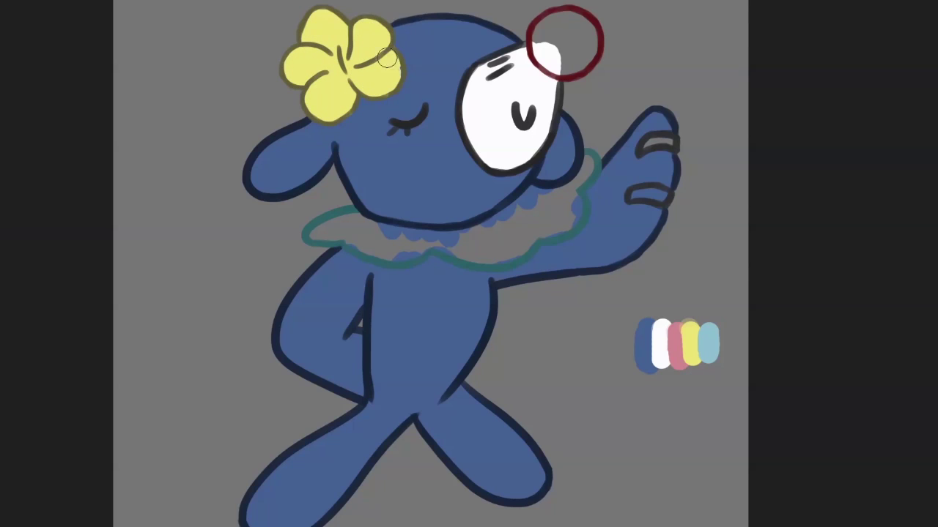
mouse_move(434, 215)
left_mouse_down()
mouse_move(322, 233)
mouse_move(414, 245)
mouse_move(345, 240)
mouse_move(406, 250)
mouse_move(557, 201)
mouse_move(590, 163)
mouse_move(447, 245)
mouse_move(509, 250)
mouse_move(565, 210)
mouse_move(564, 220)
left_mouse_up()
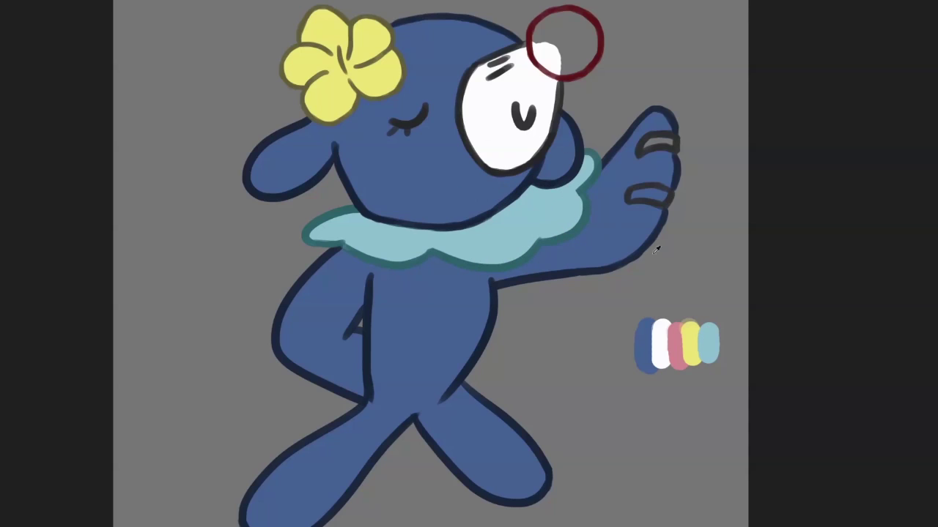
Paint the finger marks white, fill the nose pink and add pink cheek blush strokes.
left_click_drag(645, 146, 673, 142)
left_click_drag(631, 196, 657, 194)
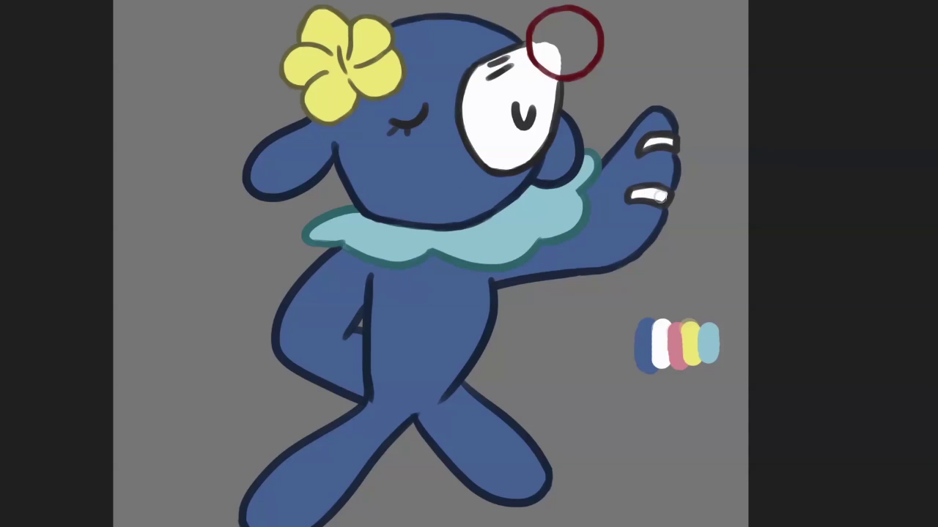
mouse_move(538, 33)
left_mouse_down()
mouse_move(557, 66)
mouse_move(586, 29)
mouse_move(578, 70)
mouse_move(538, 77)
left_mouse_up()
left_click_drag(398, 162, 406, 154)
left_click_drag(413, 154, 424, 147)
left_click_drag(431, 142, 440, 136)
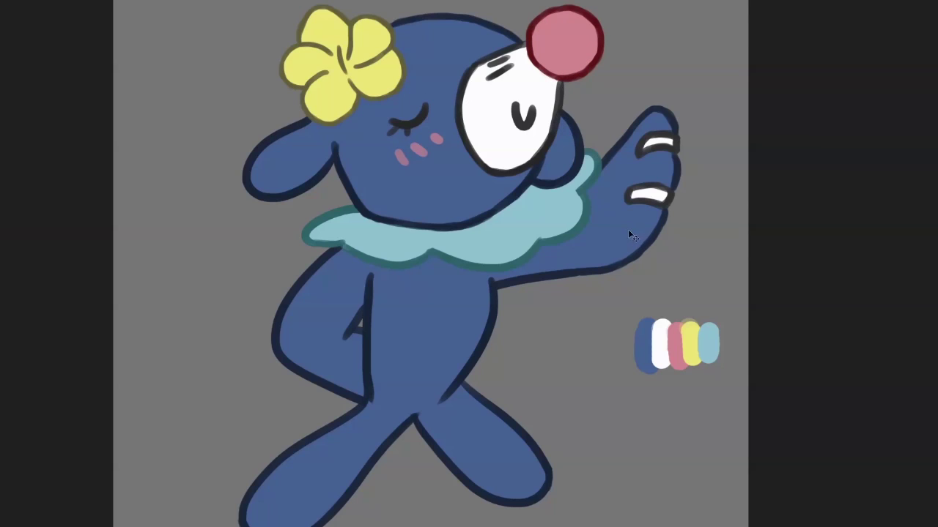
Magic Wand-select the blue body and shade the left ear and chin darker blue.
key("w")
left_click(445, 247)
left_click(325, 151)
left_click(490, 78)
left_click_drag(326, 155, 286, 179)
mouse_move(372, 154)
left_mouse_down()
mouse_move(507, 225)
mouse_move(356, 156)
mouse_move(464, 199)
mouse_move(375, 198)
mouse_move(407, 166)
mouse_move(429, 188)
left_mouse_up()
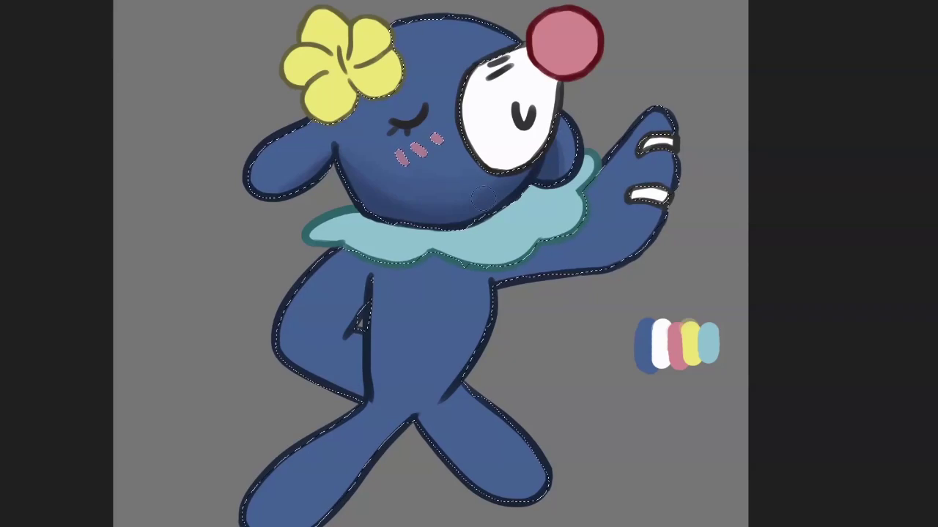
Shade the collar underside, raised arm, lower body and both legs darker blue, then deselect.
mouse_move(379, 240)
left_mouse_down()
mouse_move(458, 244)
mouse_move(592, 201)
left_mouse_up()
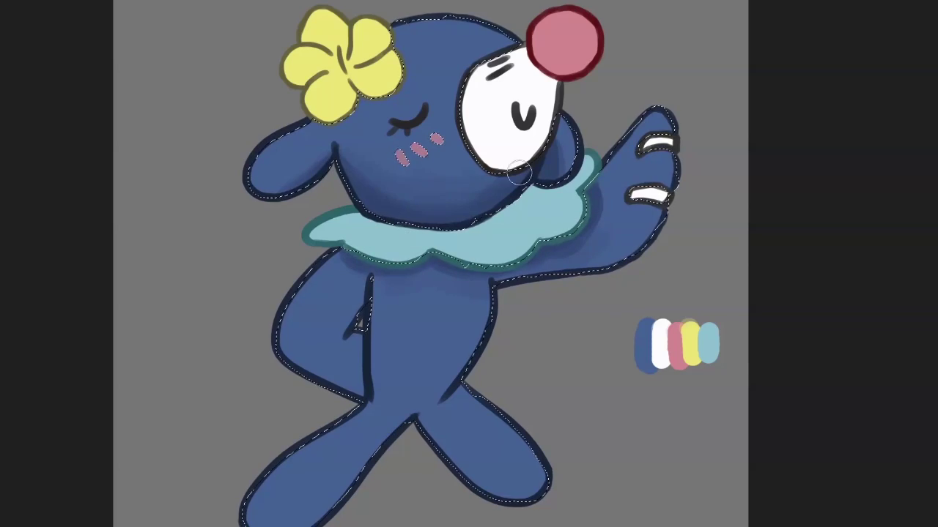
left_click_drag(584, 246, 623, 213)
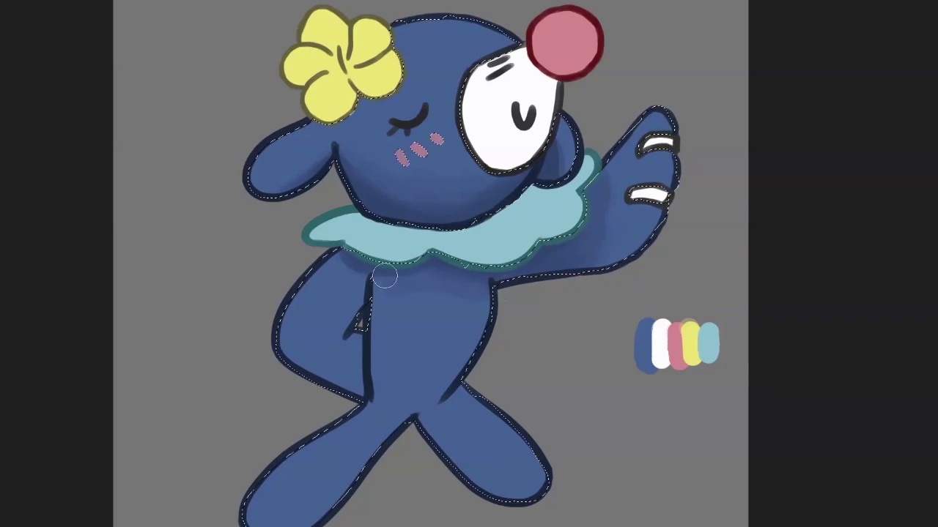
mouse_move(353, 315)
left_mouse_down()
mouse_move(360, 366)
mouse_move(324, 322)
left_mouse_up()
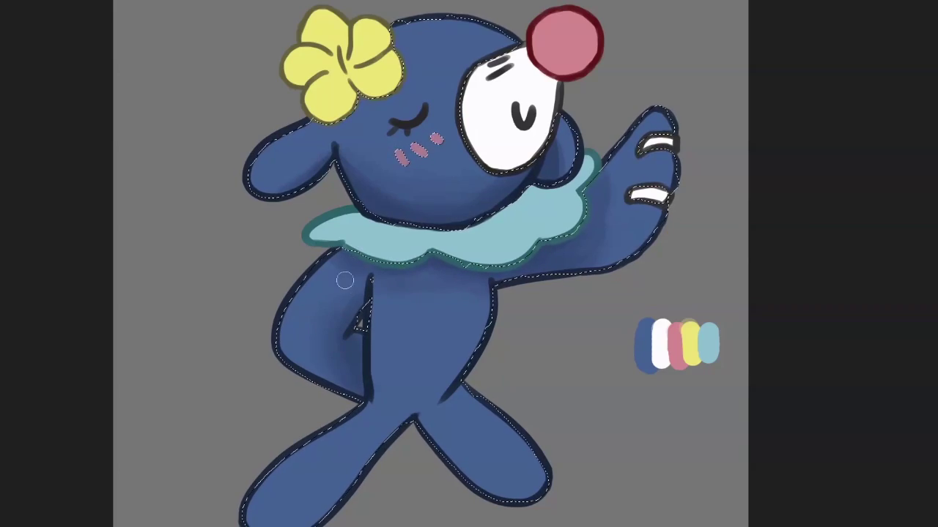
left_click_drag(535, 487, 450, 436)
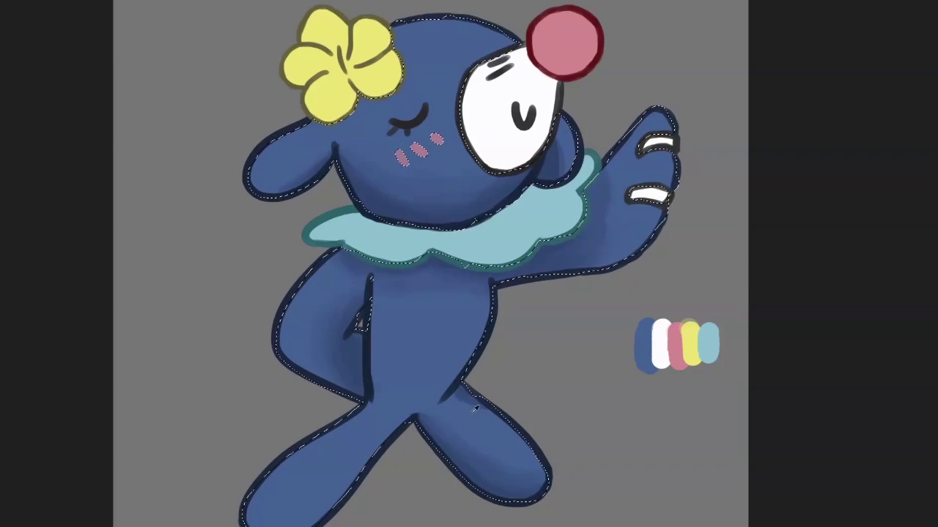
mouse_move(348, 473)
left_mouse_down()
mouse_move(310, 506)
mouse_move(257, 521)
left_mouse_up()
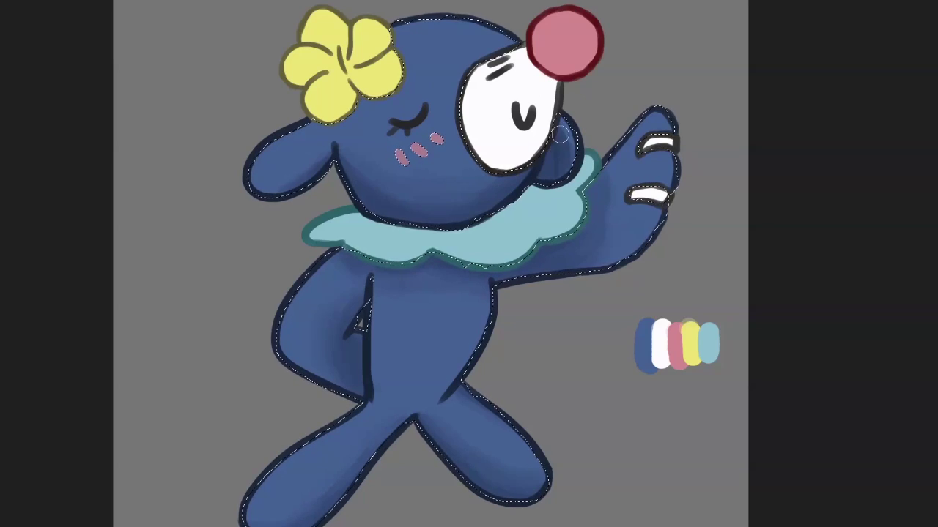
key("ctrl+d")
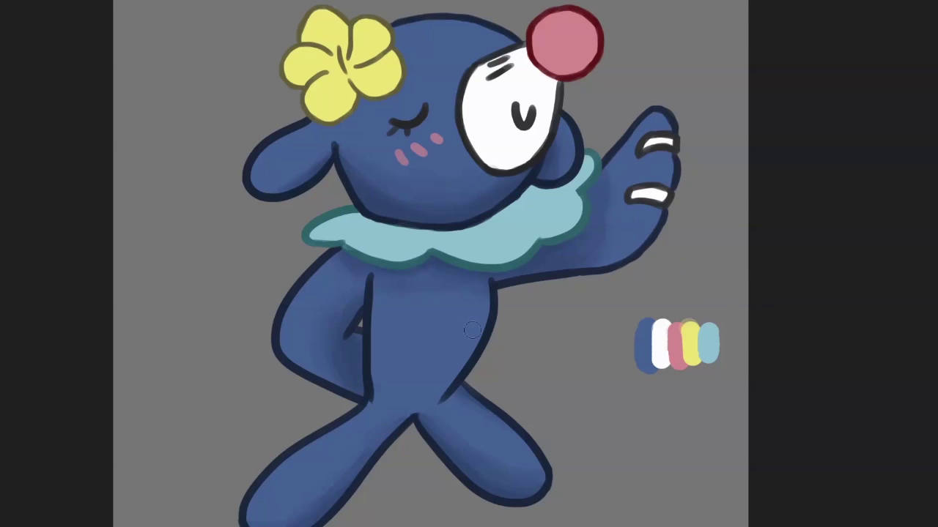
left_click(33, 215)
Pick a light blue and highlight the head top, hand, torso, right leg and left foot.
left_click(329, 105)
left_click(320, 92)
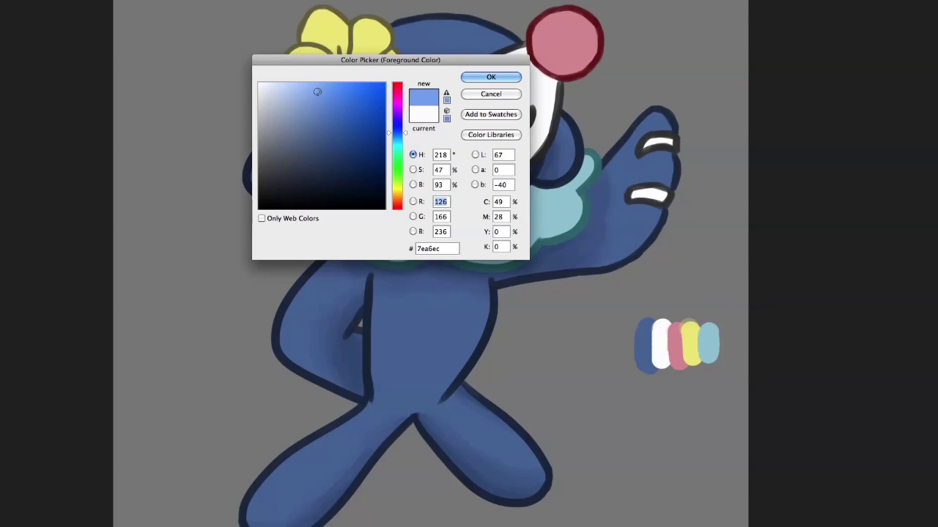
key("Return")
left_click_drag(463, 29, 508, 38)
left_click_drag(659, 115, 664, 176)
left_click_drag(658, 211, 639, 246)
left_click_drag(487, 317, 459, 371)
left_click_drag(520, 436, 535, 462)
left_click_drag(271, 480, 253, 501)
Highlight the left thigh and ear edge, tone down leg and torso highlights, shade below the flower.
left_click_drag(303, 291, 285, 353)
left_click_drag(254, 171, 291, 139)
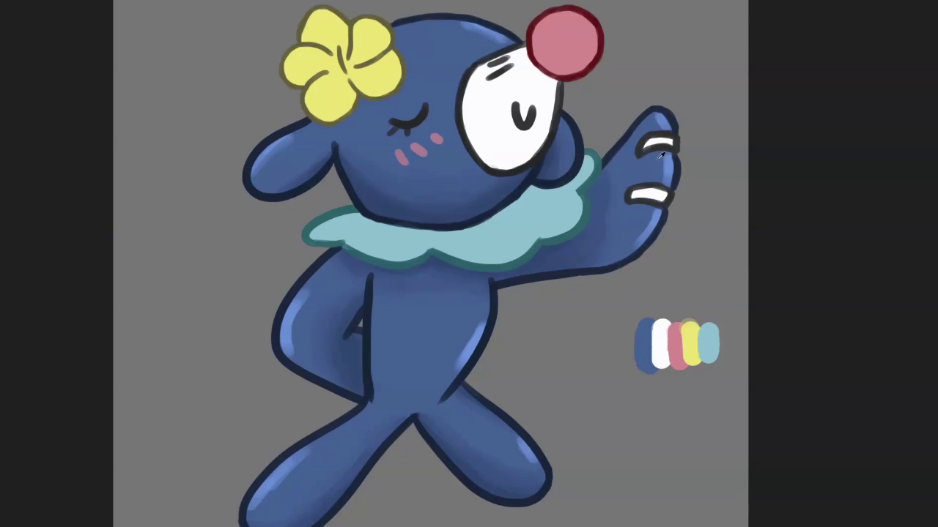
left_click_drag(309, 301, 292, 350)
left_click_drag(261, 507, 278, 477)
left_click_drag(483, 327, 459, 365)
left_click_drag(518, 442, 533, 458)
mouse_move(315, 126)
left_mouse_down()
mouse_move(338, 125)
mouse_move(400, 86)
left_mouse_up()
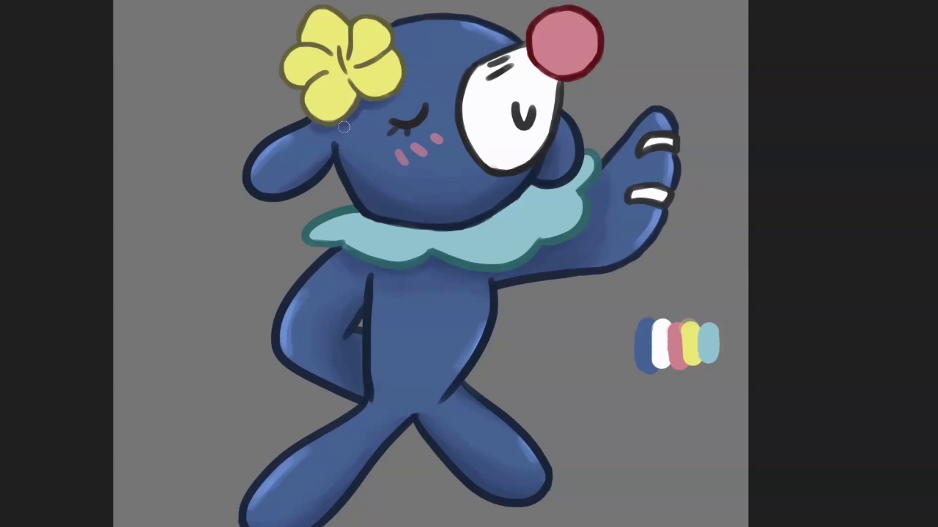
Shade the collar's top darker and add paler highlights along its whole bottom edge.
left_click(485, 77)
mouse_move(366, 221)
left_mouse_down()
mouse_move(333, 224)
mouse_move(479, 240)
mouse_move(550, 201)
mouse_move(418, 240)
left_mouse_up()
left_click_drag(516, 219, 542, 199)
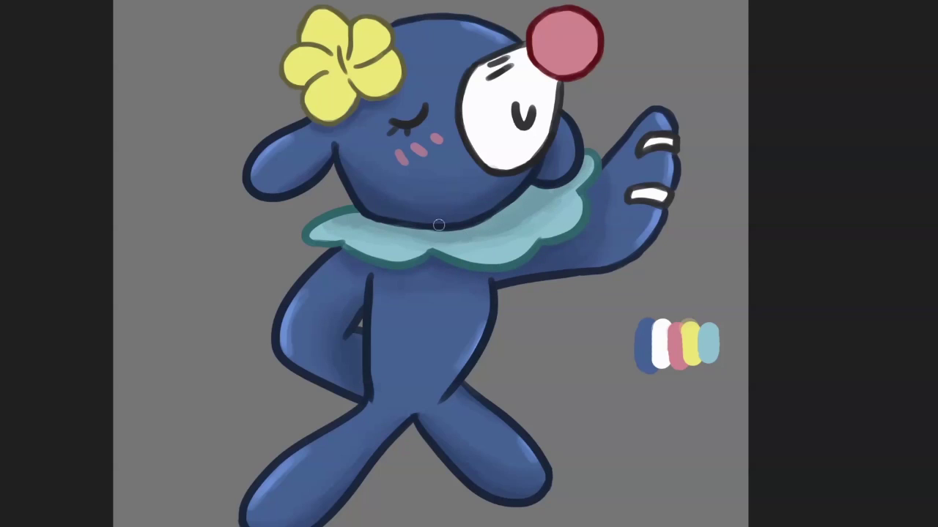
left_click(492, 78)
left_click_drag(367, 252, 384, 239)
left_click_drag(485, 261, 504, 247)
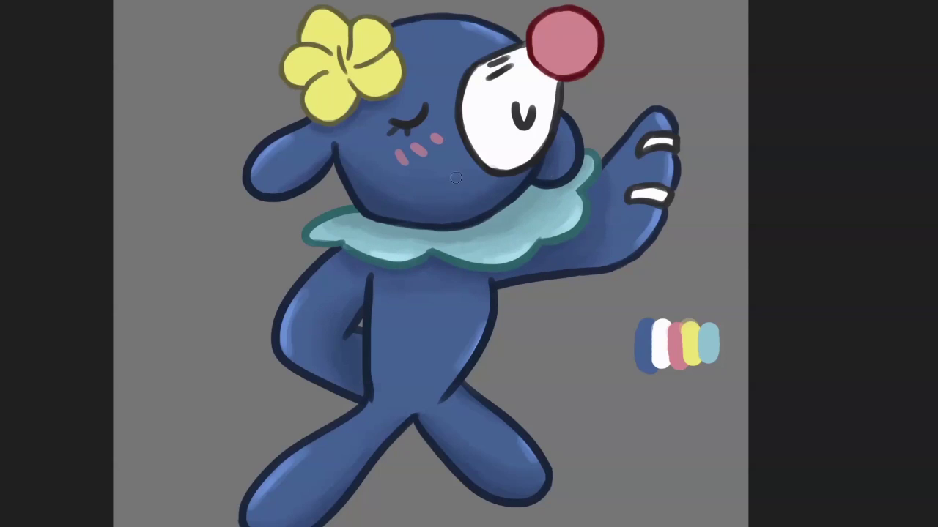
left_click_drag(313, 237, 595, 155)
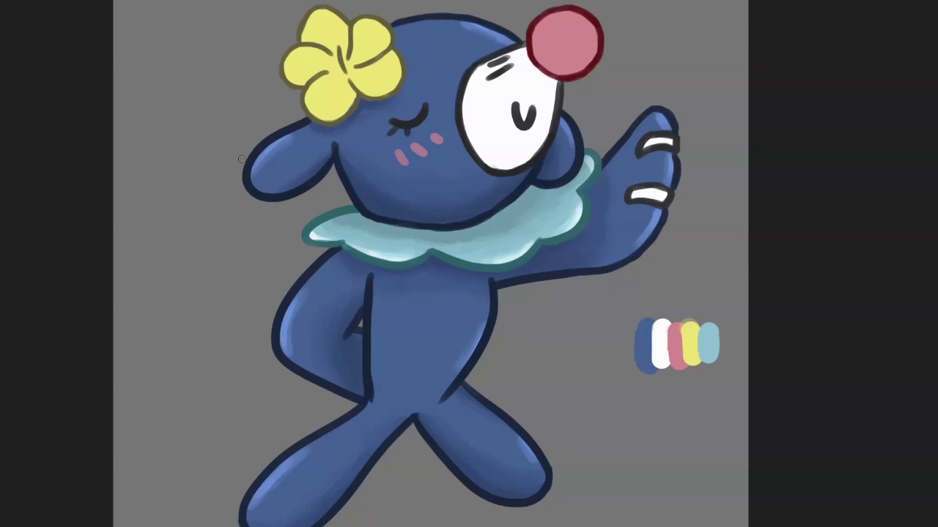
left_click(67, 186)
Tidy the nose's right edge in pink and shade its lower left with darker pink.
left_click(579, 33)
key("Return")
left_click_drag(589, 32, 572, 60)
left_click_drag(577, 12, 570, 68)
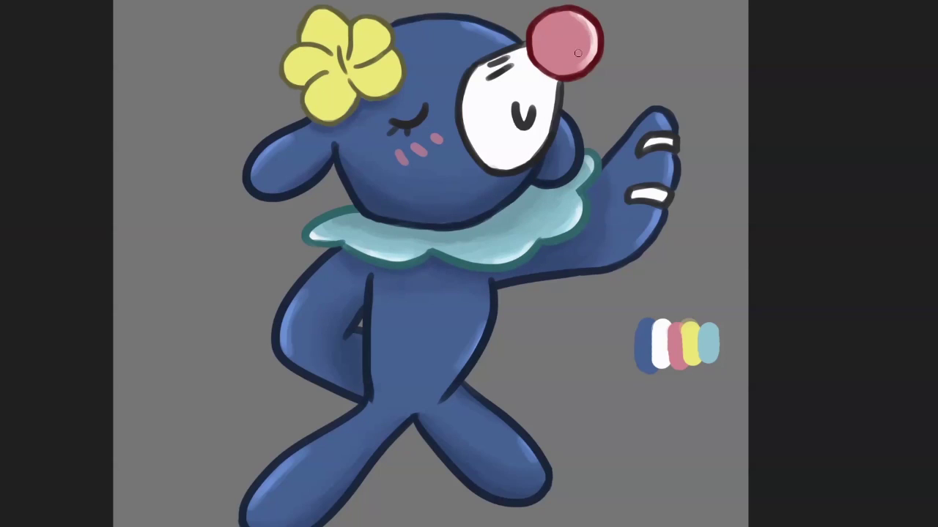
left_click(3, 205)
key("Return")
left_click_drag(540, 46, 558, 29)
Paint a red centre on the flower and brighten the petal edges with light yellow.
left_click(4, 206)
key("Return")
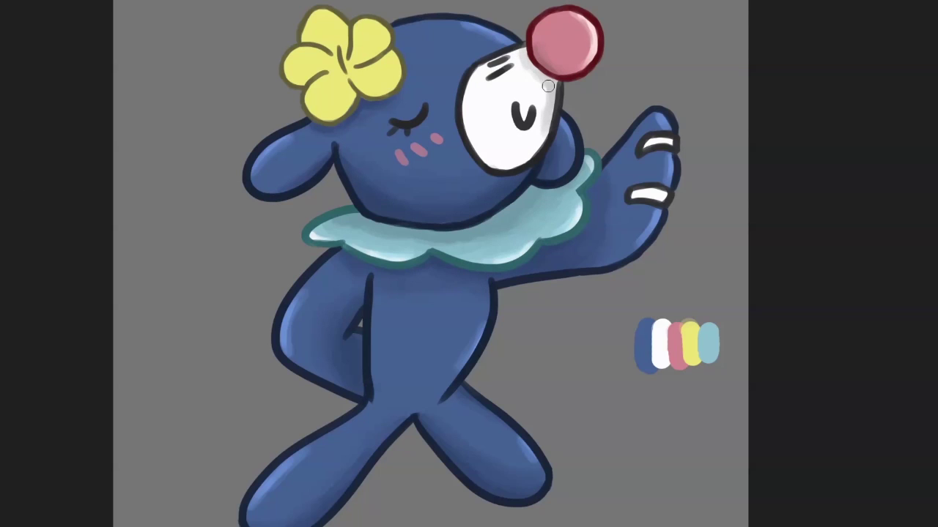
key("ctrl+plus")
left_click(3, 206)
left_click(527, 122)
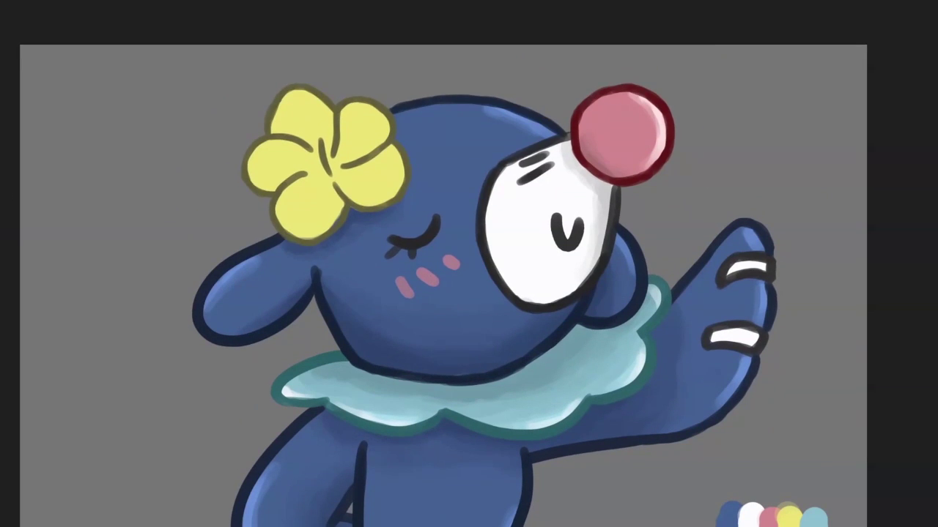
left_click(678, 90)
mouse_move(343, 161)
left_mouse_down()
mouse_move(322, 173)
mouse_move(326, 180)
mouse_move(336, 158)
left_mouse_up()
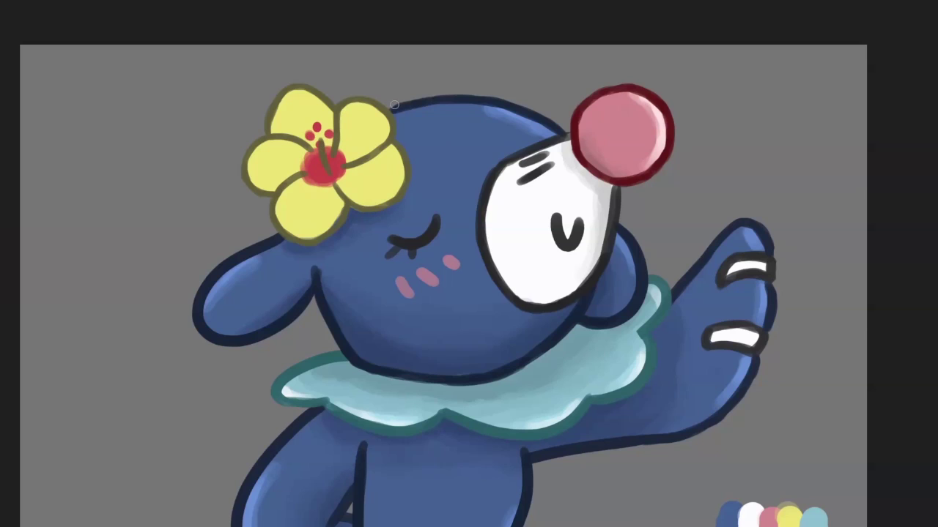
left_click(671, 90)
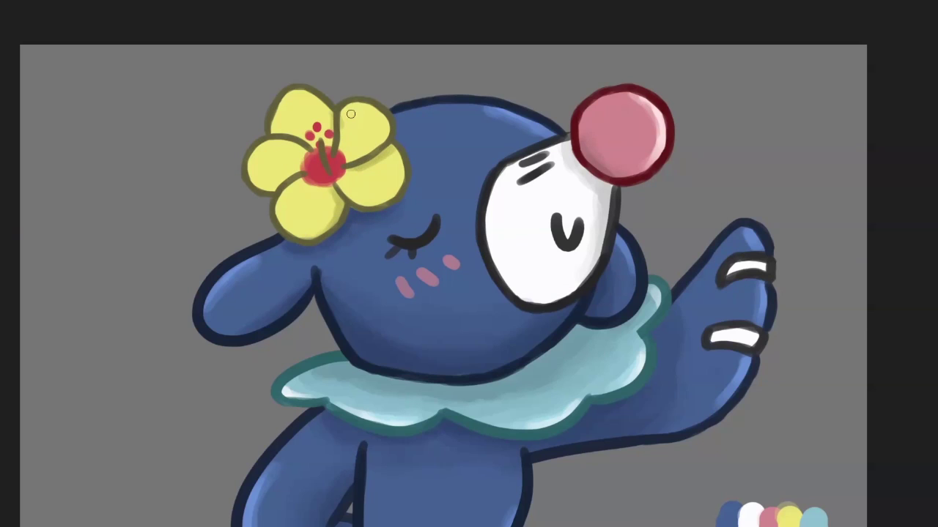
mouse_move(253, 155)
left_mouse_down()
mouse_move(254, 183)
mouse_move(315, 234)
left_mouse_up()
left_click_drag(279, 118, 324, 100)
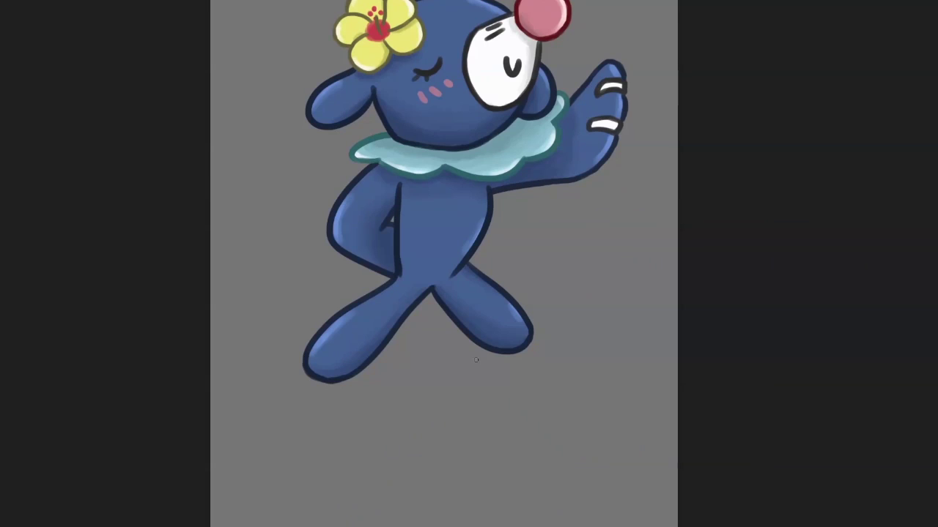
Crop the canvas tightly around Popplio, pulling the left and right edges toward the figure.
key("c")
left_click_drag(569, 406, 614, 506)
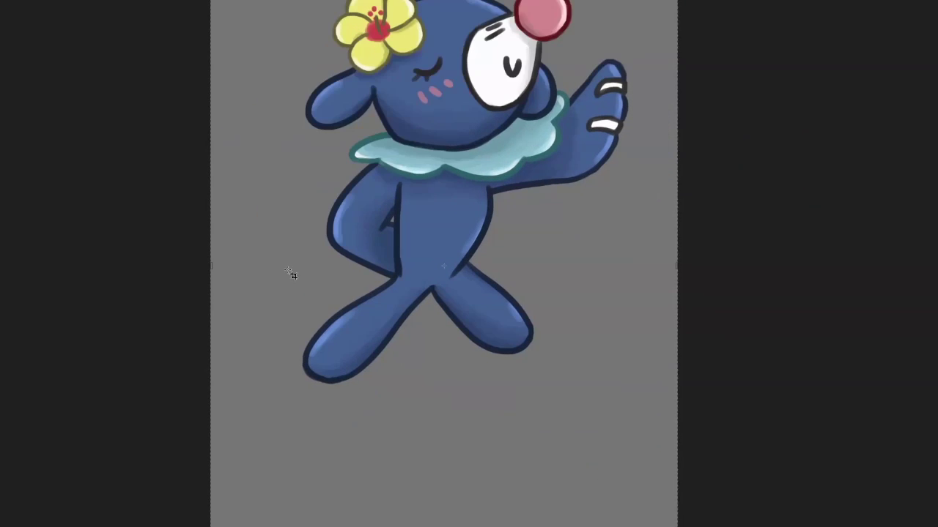
left_click_drag(292, 274, 232, 266)
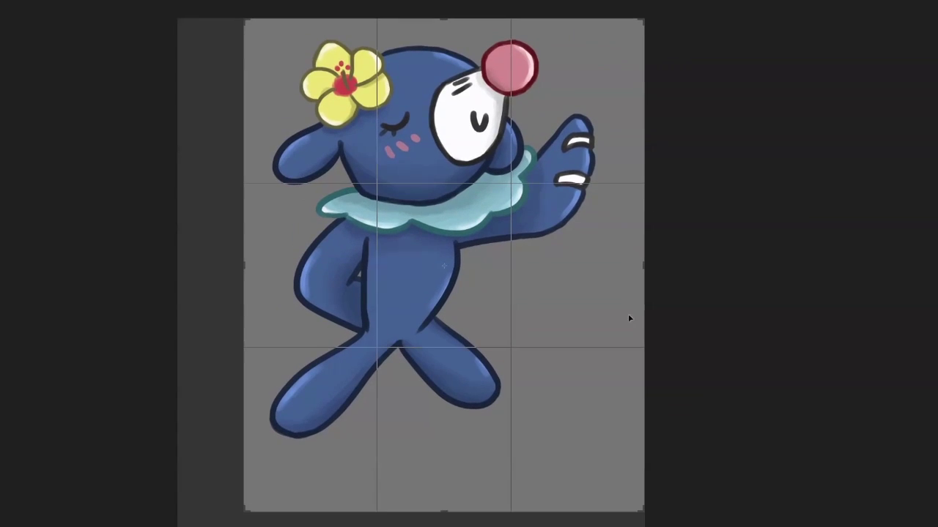
left_click_drag(644, 267, 625, 267)
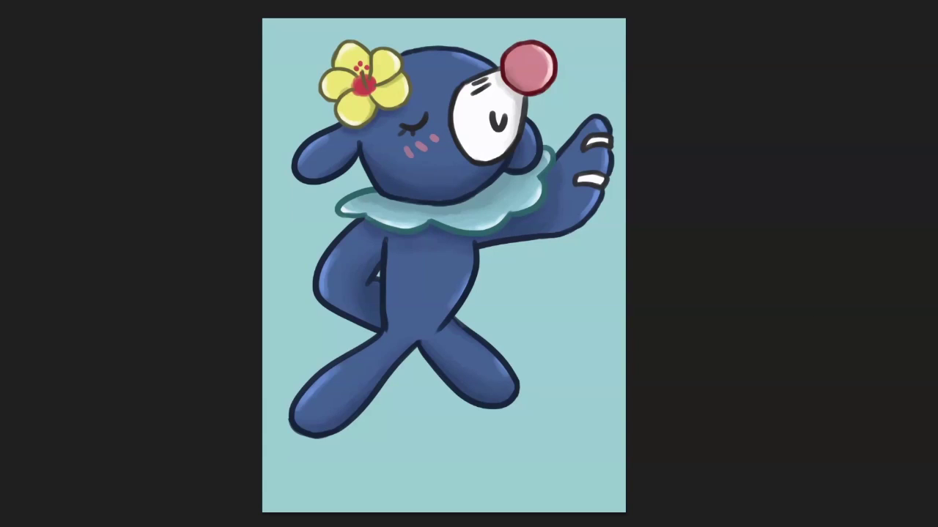
Paint white diagonal stripes behind Popplio, undoing a stray stroke, and transform the stripe layer.
mouse_move(396, 15)
left_mouse_down()
mouse_move(258, 220)
mouse_move(792, 449)
left_mouse_up()
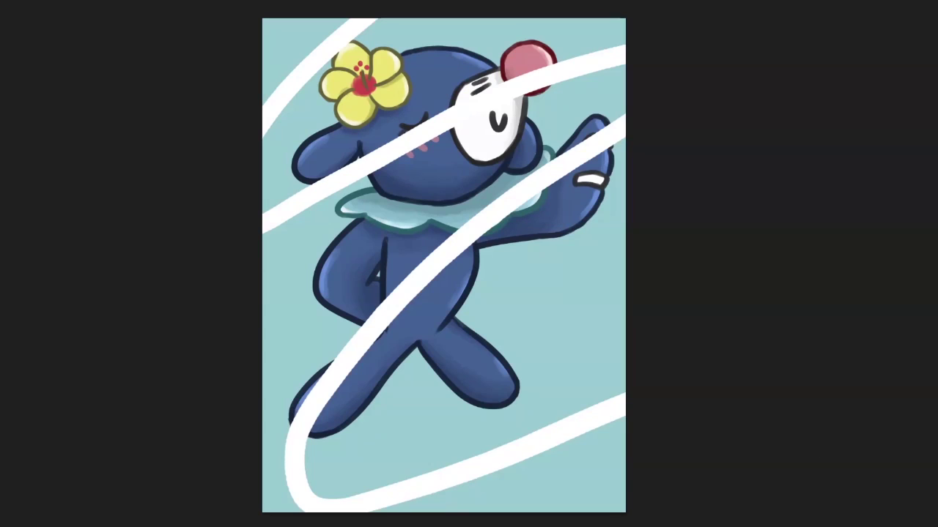
key("ctrl+z")
left_click_drag(214, 217, 625, 395)
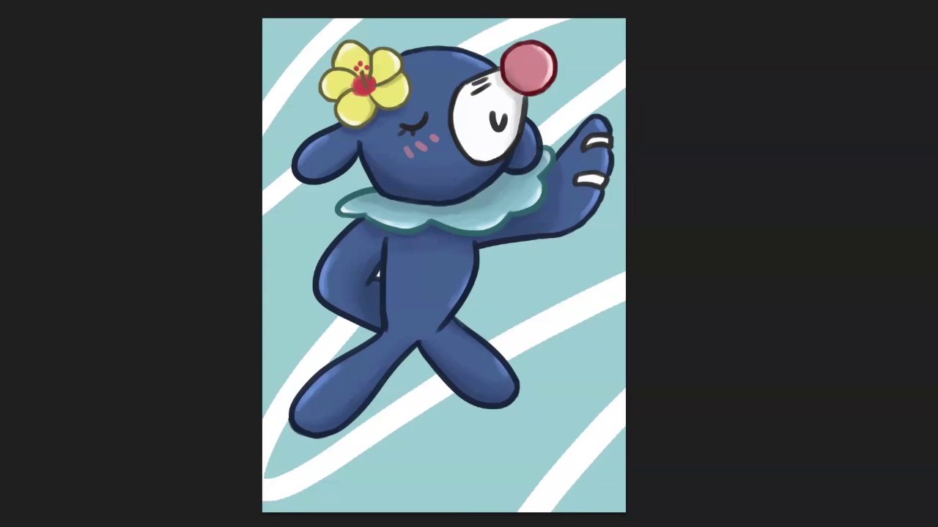
key("ctrl+t")
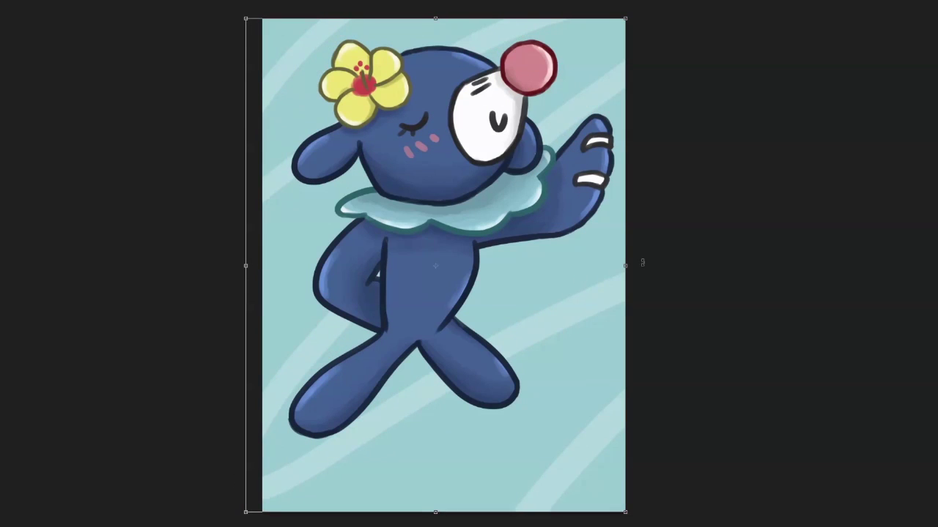
key("Return")
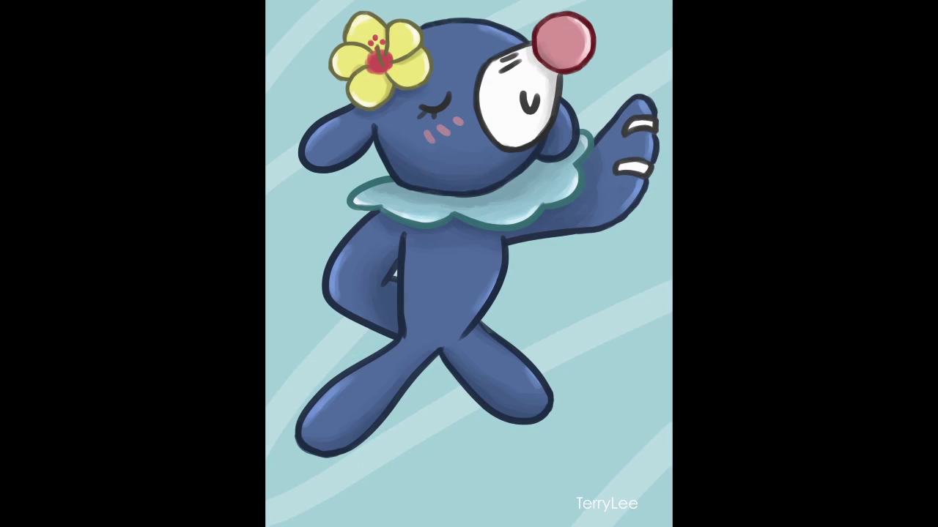